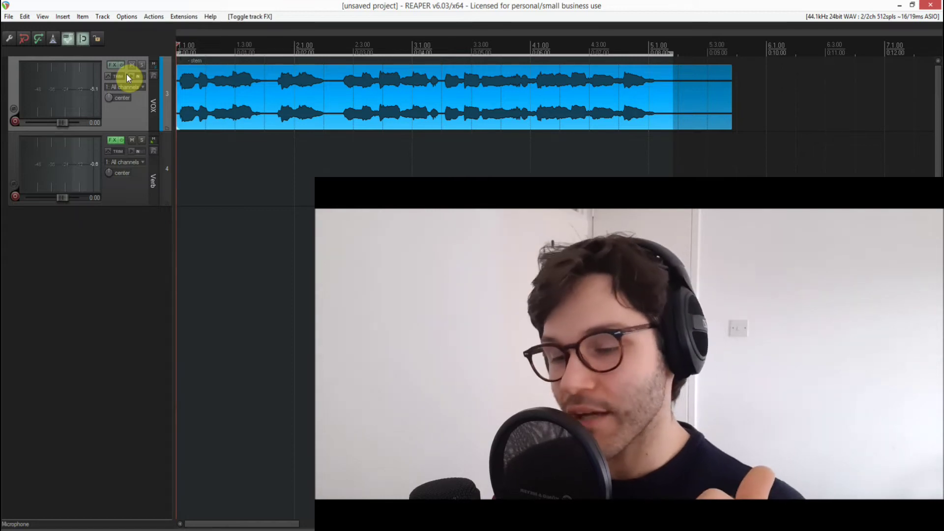
Step: Play the raw vocal, then re-enable the VOX track's FX and play it processed
key(space)
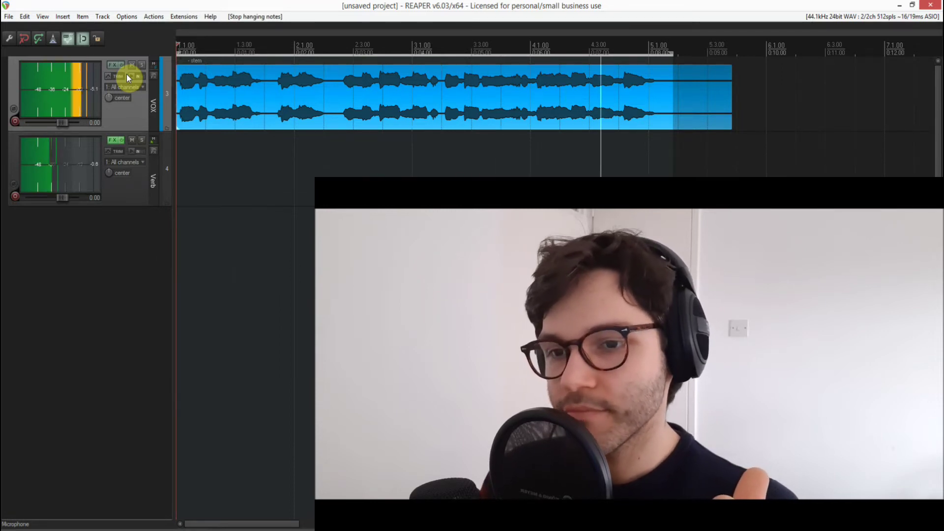
key(space)
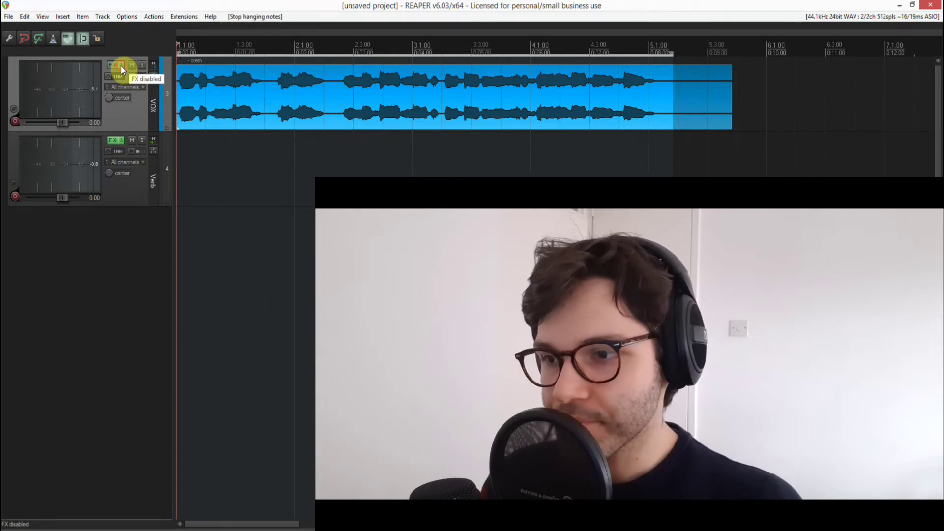
click(121, 66)
key(space)
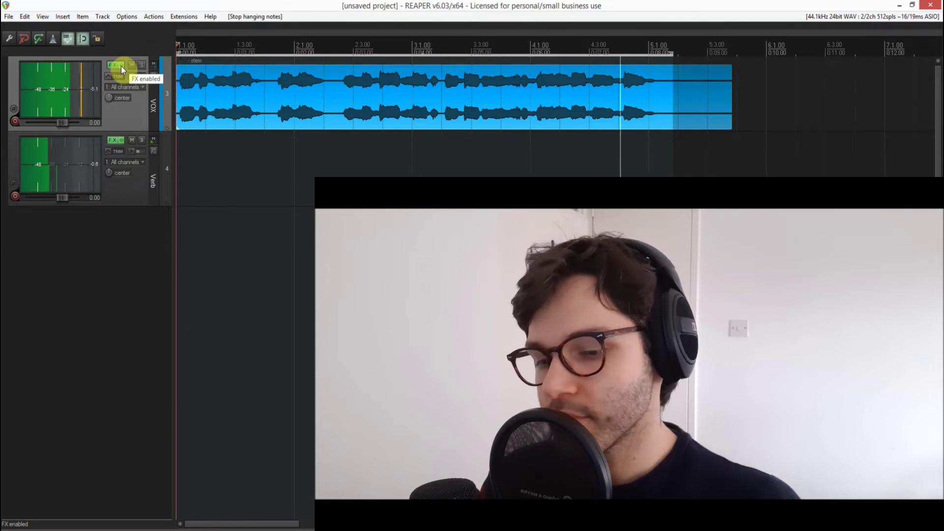
key(space)
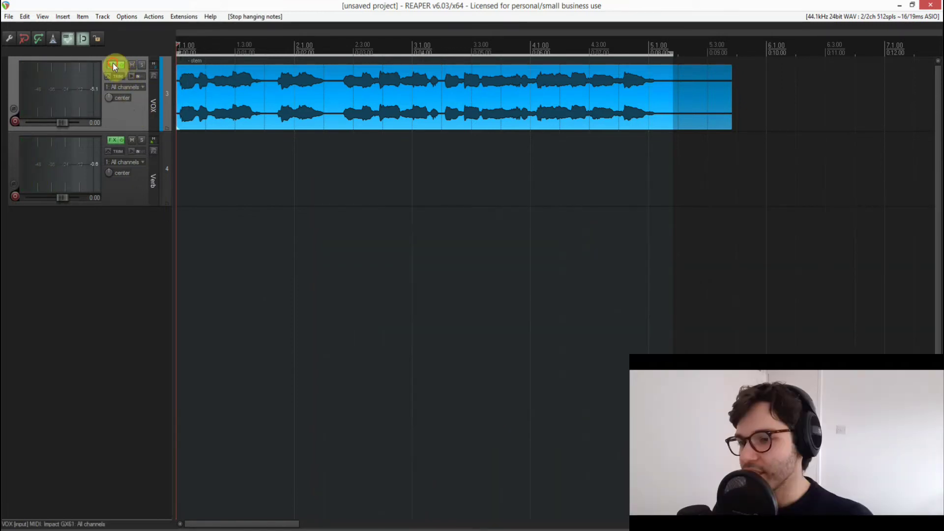
Step: In the VOX FX chain, bypass Pro-DS, Gullfoss and DeNoise 2, leaving DeNoise 2 displayed
click(113, 65)
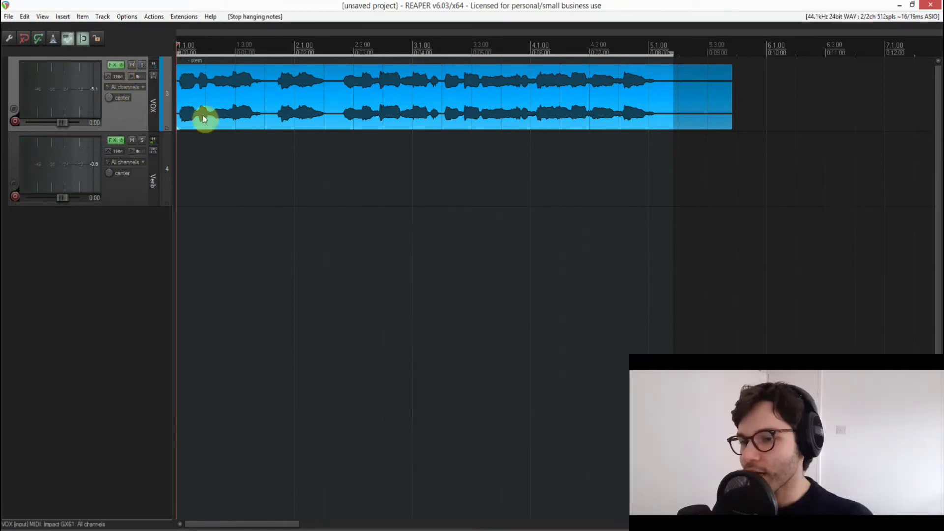
click(210, 100)
click(210, 93)
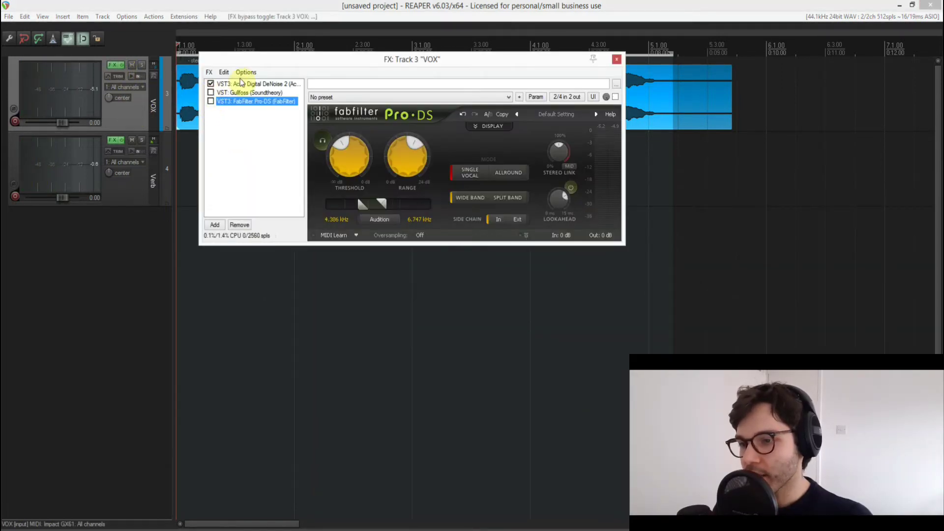
click(241, 84)
click(210, 84)
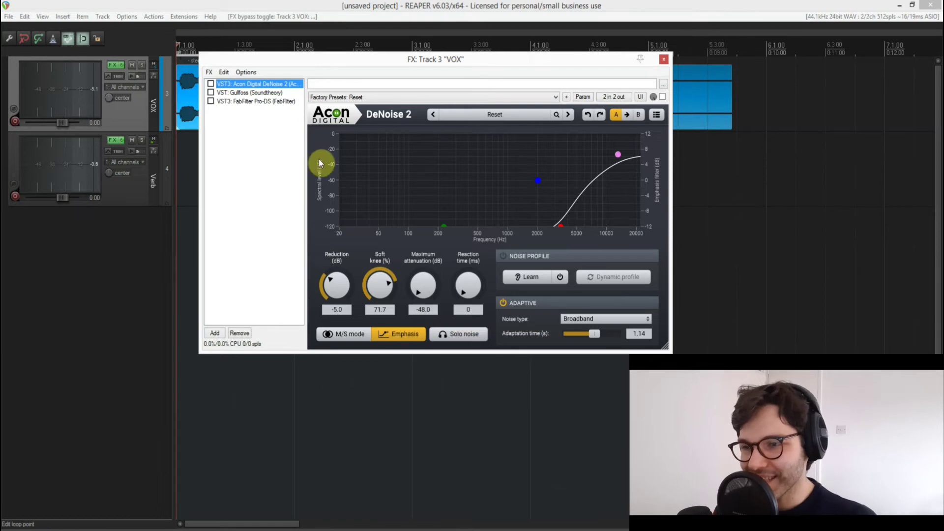
Step: Re-enable DeNoise 2 during playback, then activate Gullfoss and show its Recover 99% settings
key(space)
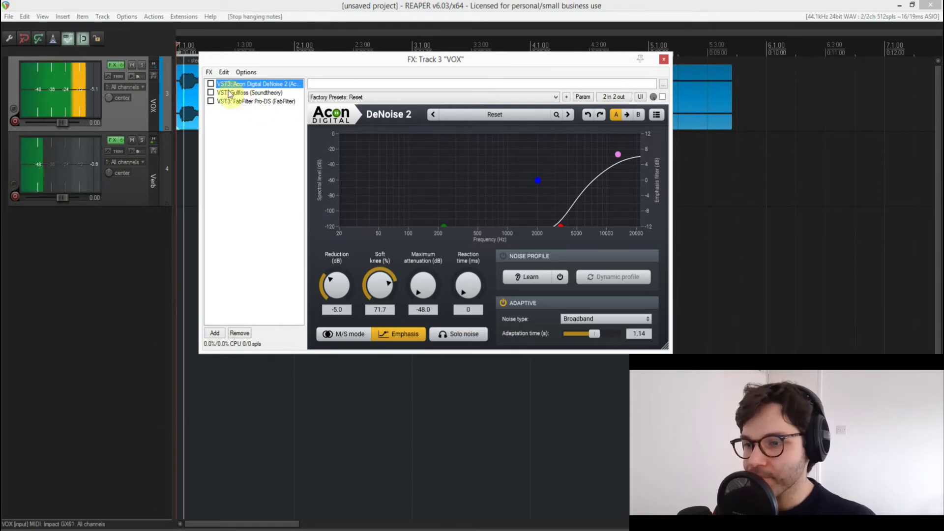
click(211, 85)
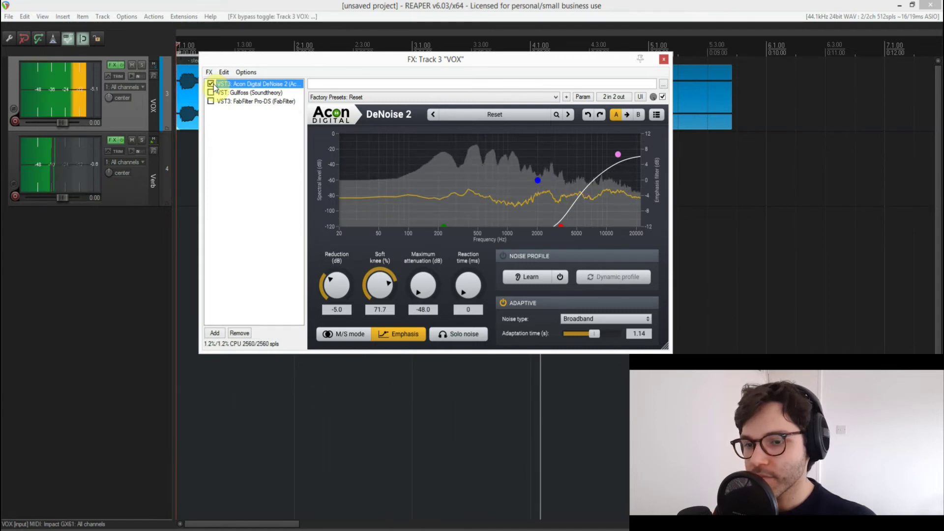
key(space)
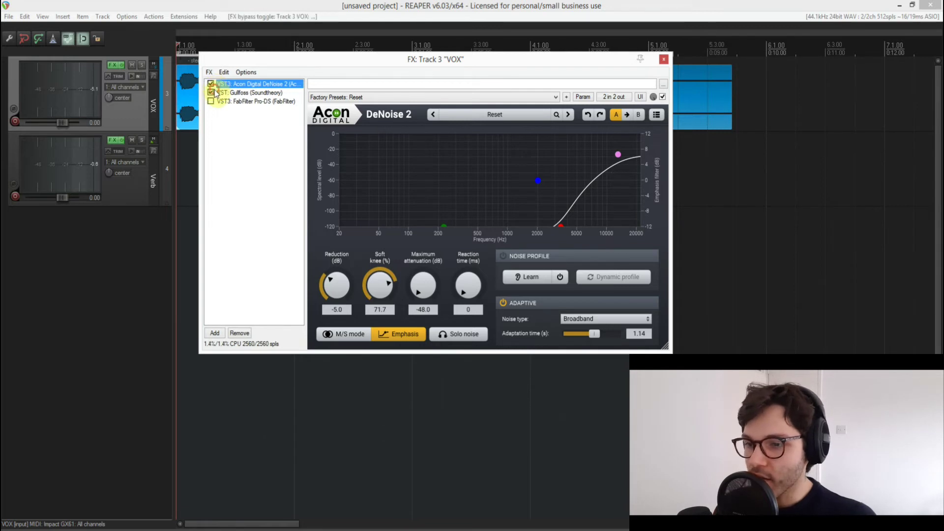
click(237, 92)
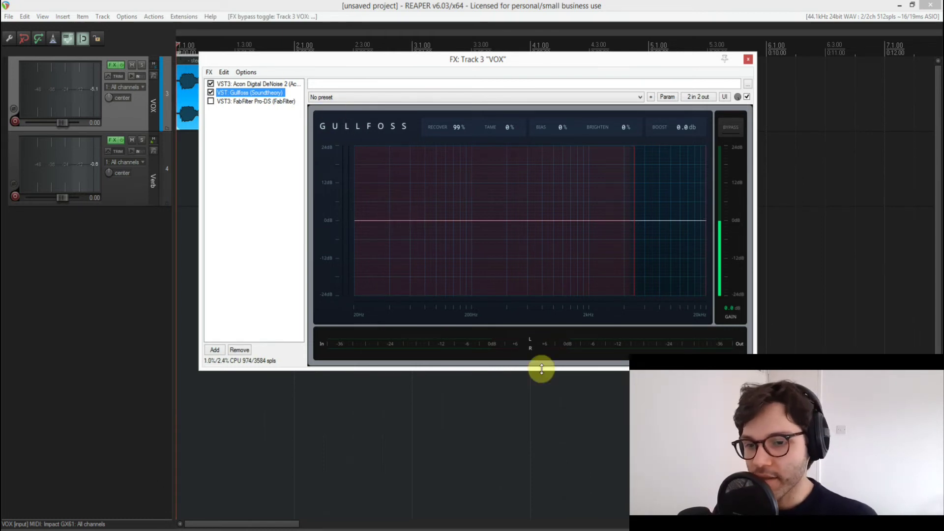
key(space)
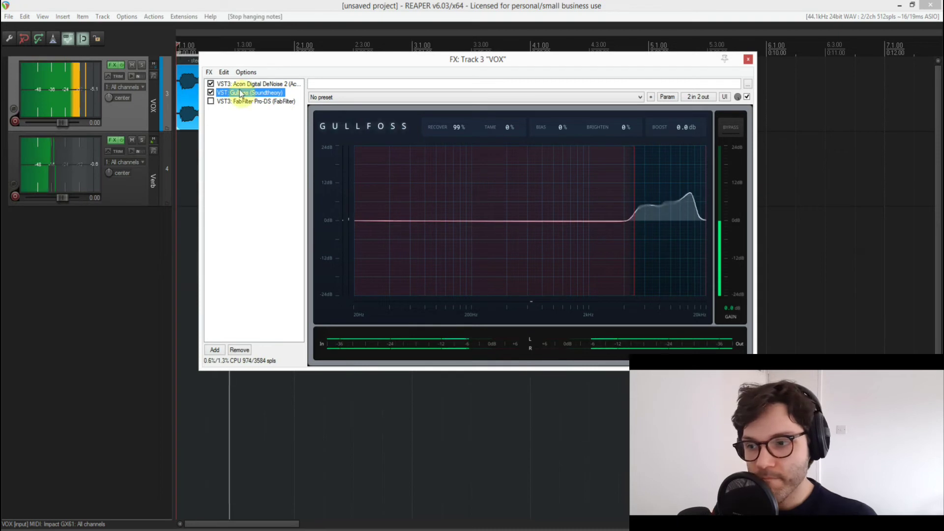
click(212, 93)
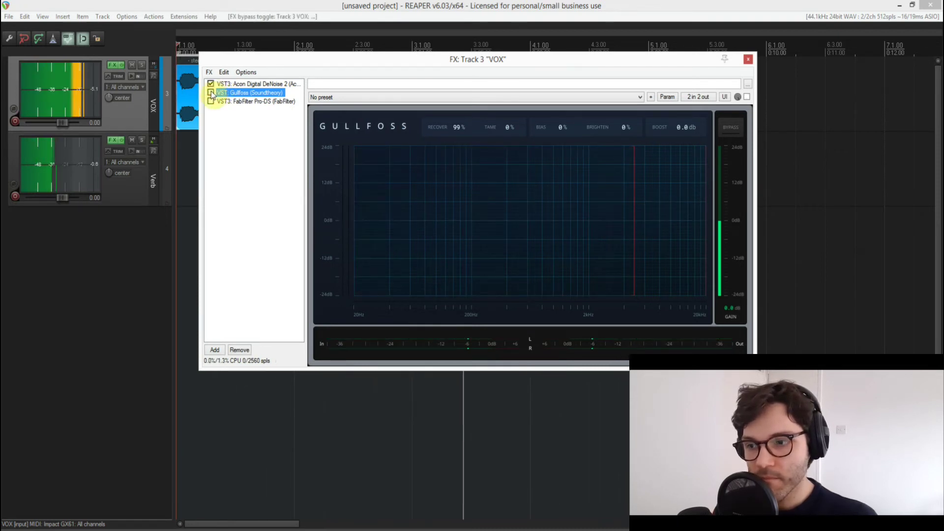
click(212, 93)
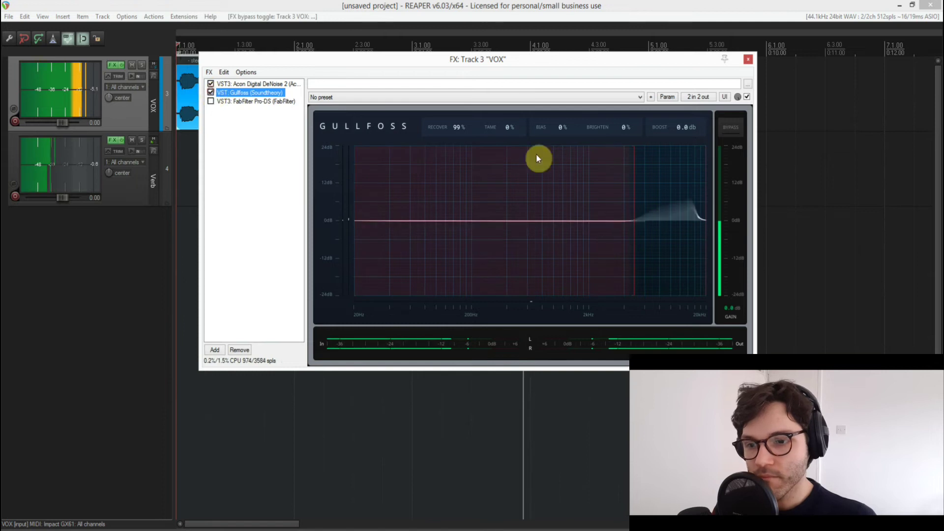
click(732, 129)
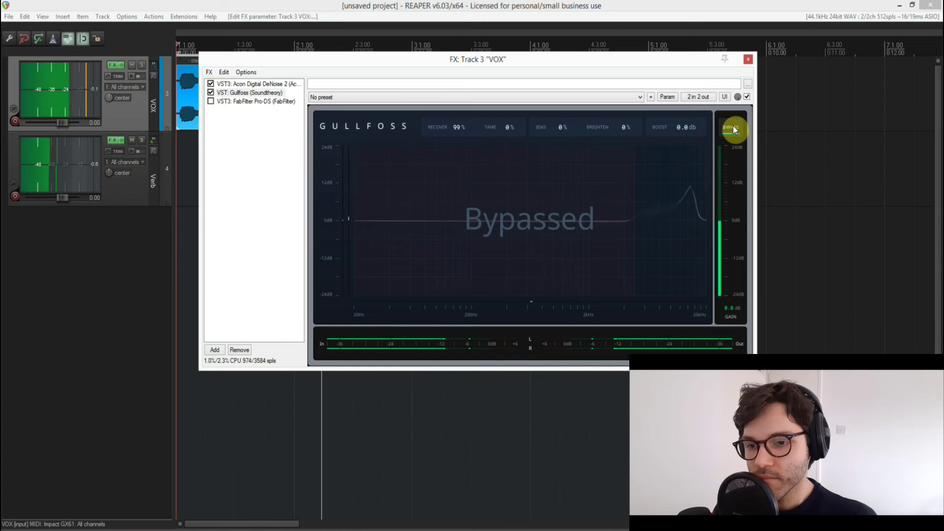
click(732, 129)
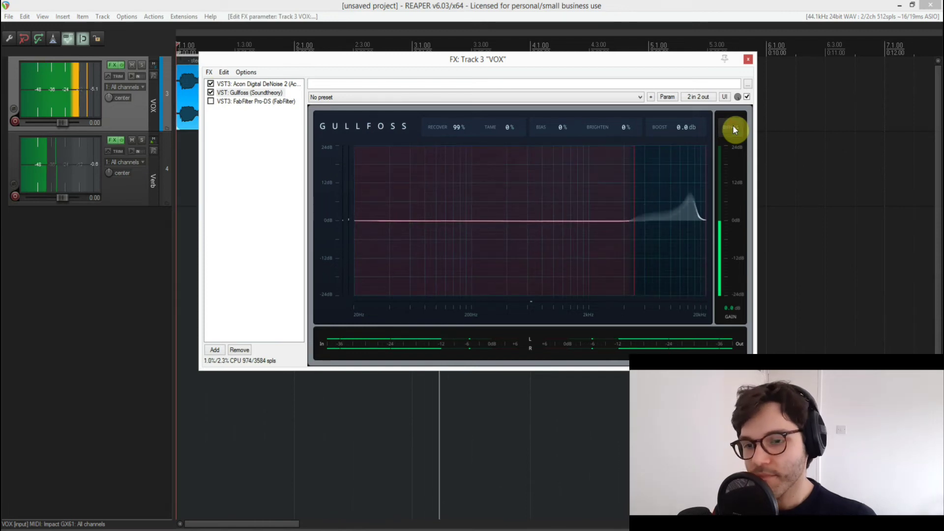
key(space)
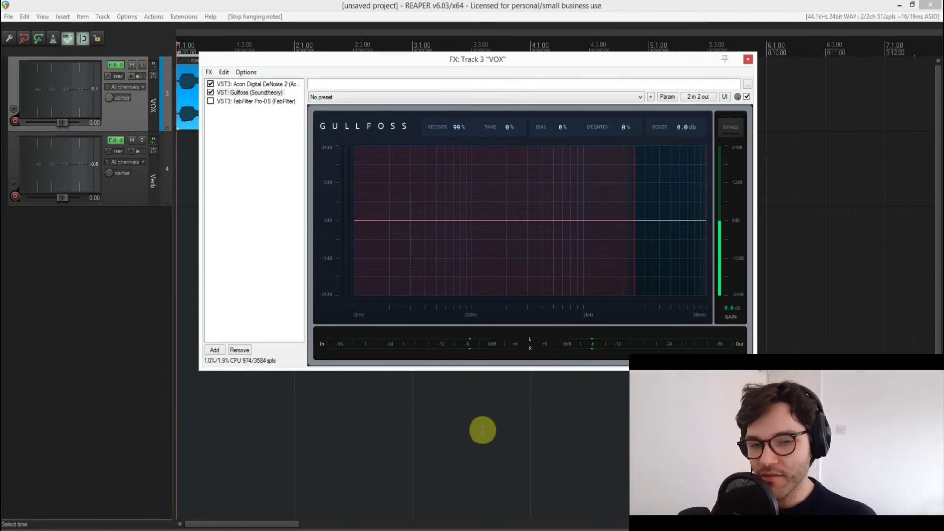
Step: Enable Pro-DS (4.386–6.747 kHz) and play the vocal from the start, briefly auditioning the sibilance
click(271, 102)
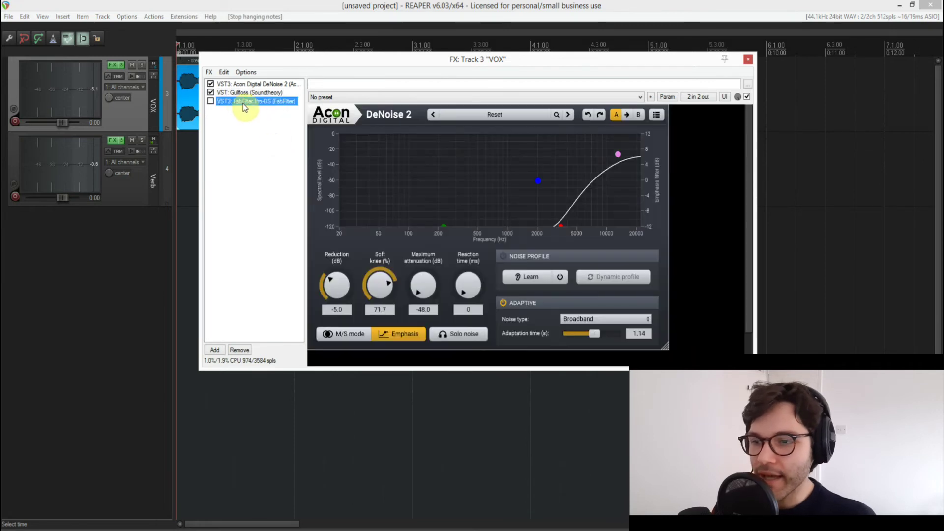
click(211, 101)
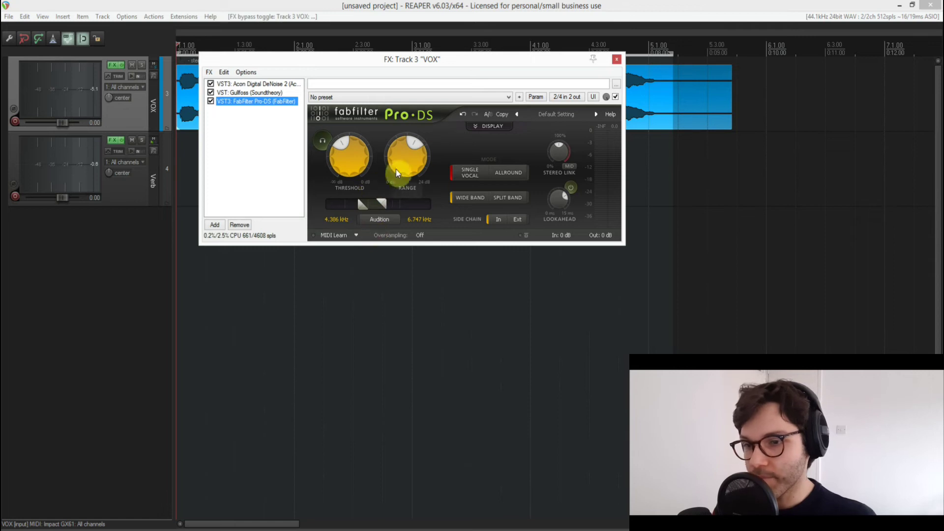
click(182, 284)
key(space)
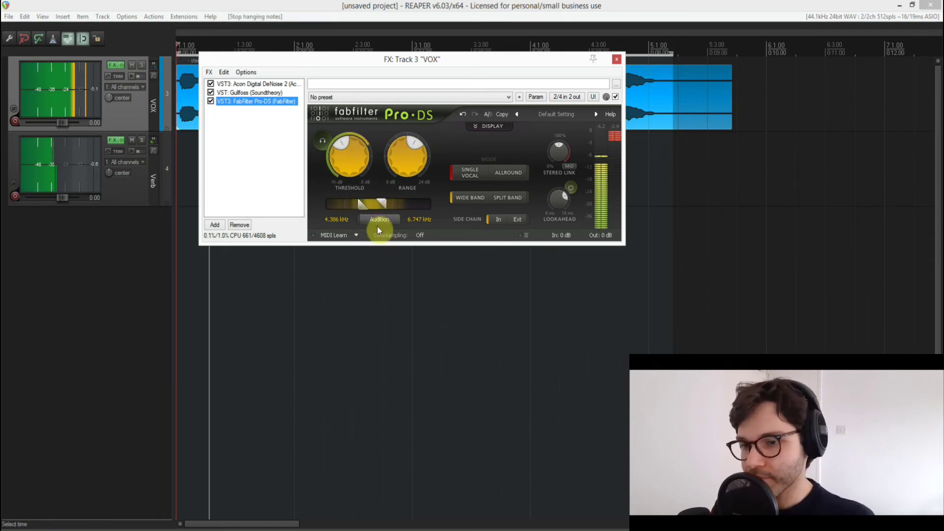
click(383, 221)
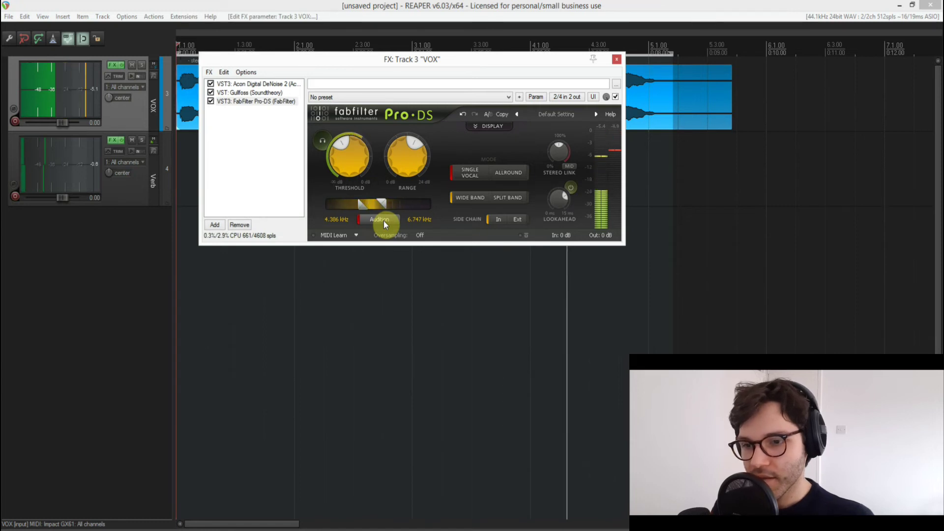
click(383, 220)
key(space)
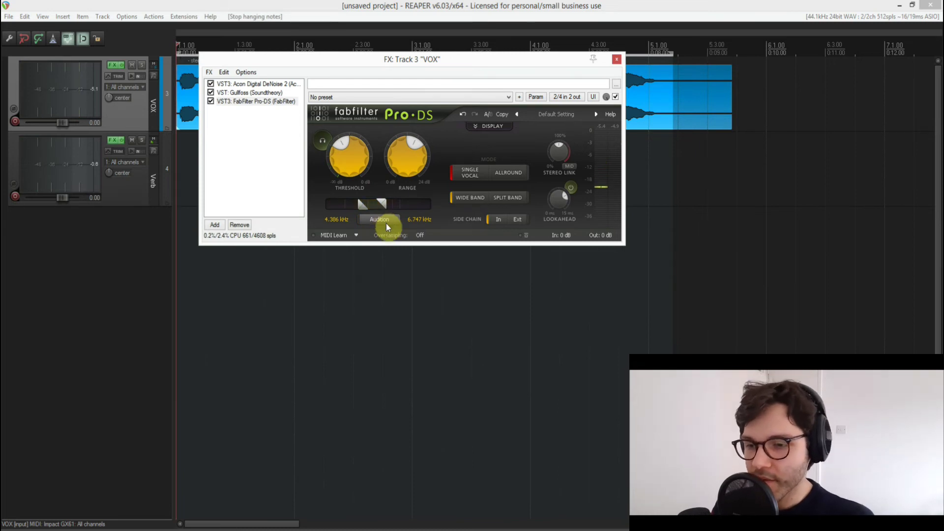
Step: Solo only the removed sibilance in Pro-DS and play the vocal through twice
click(325, 140)
key(space)
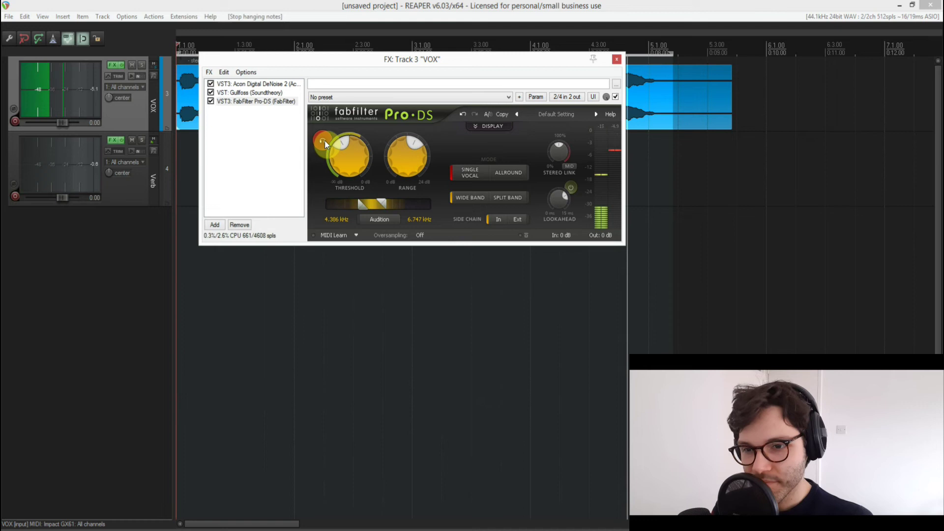
key(space)
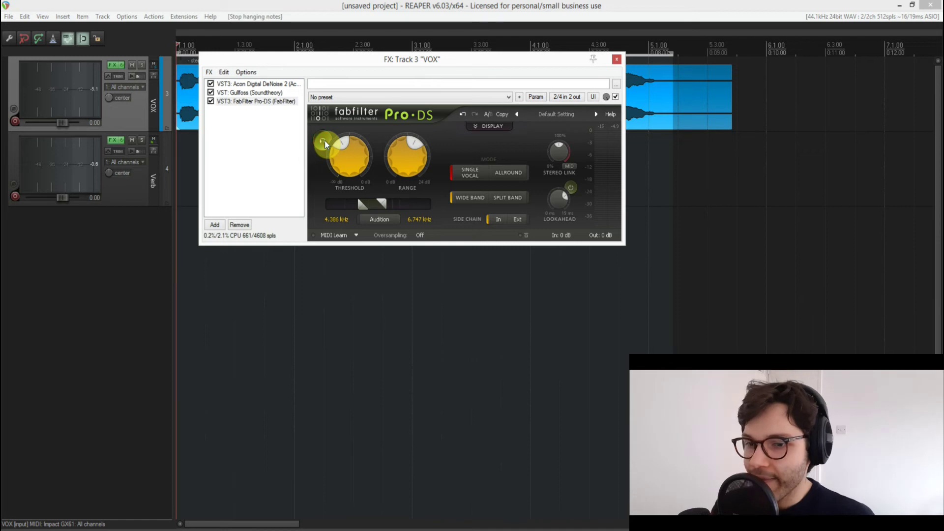
key(space)
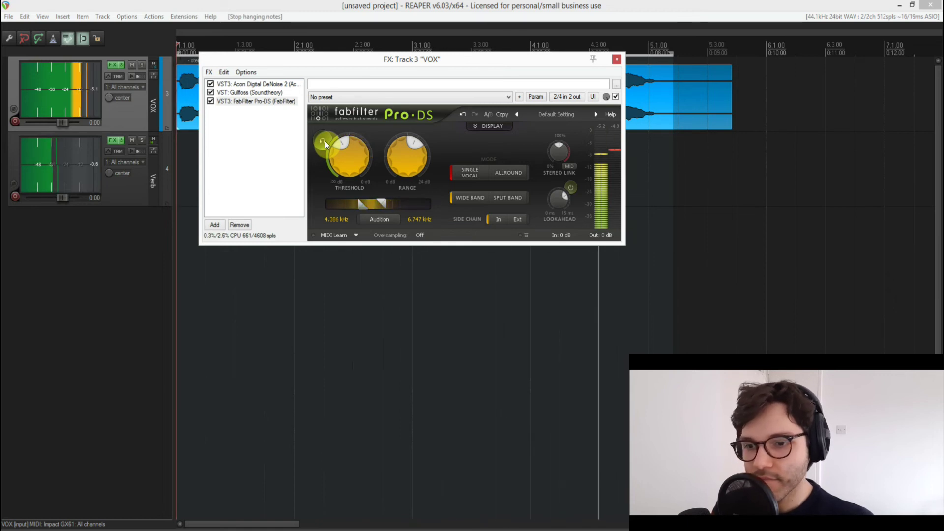
key(space)
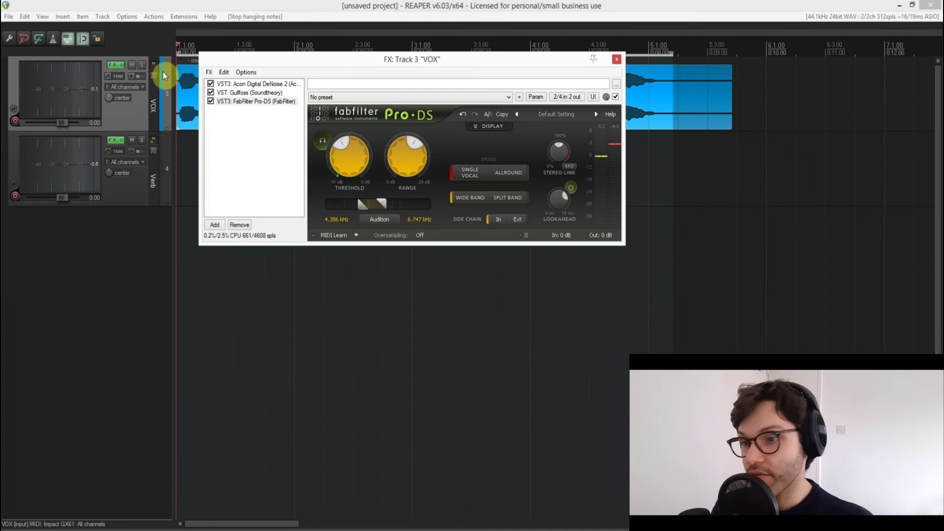
click(123, 61)
key(space)
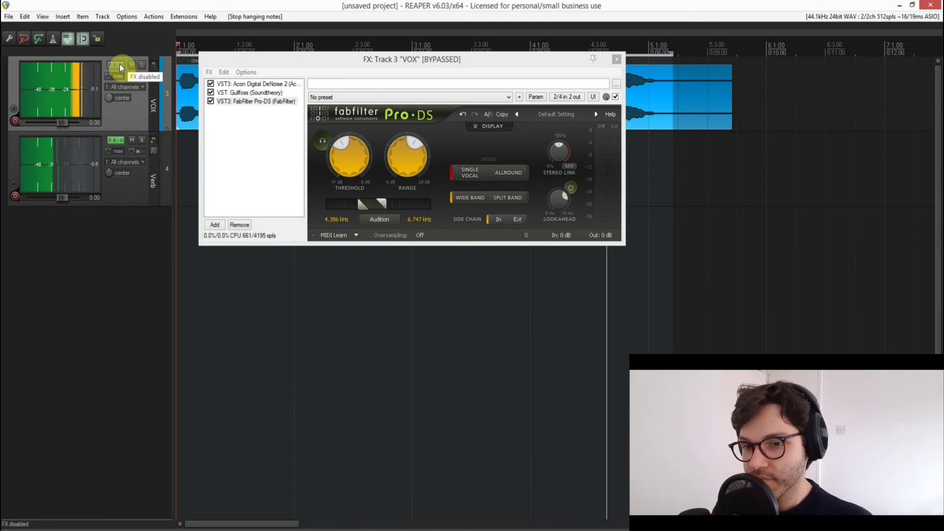
click(119, 64)
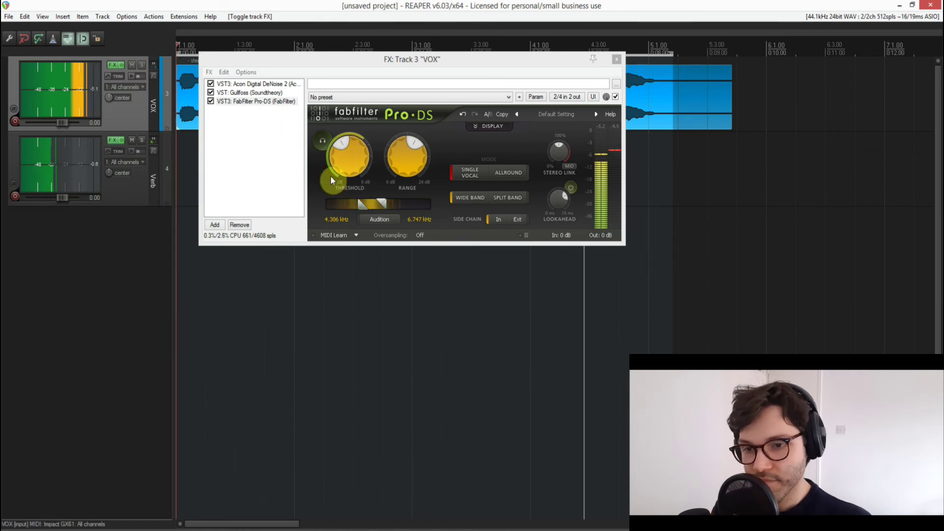
key(space)
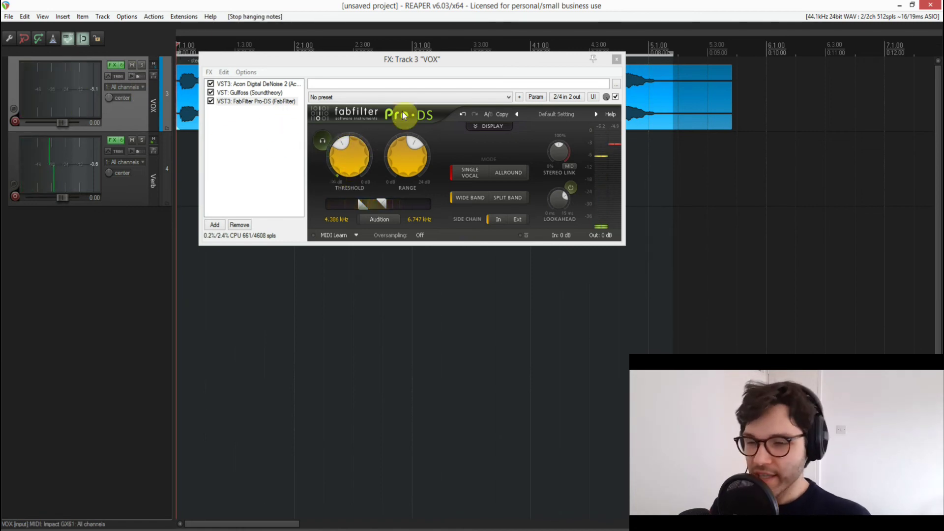
Step: Add FabFilter Pro-G from the Gate folder to the end of the VOX chain
click(214, 224)
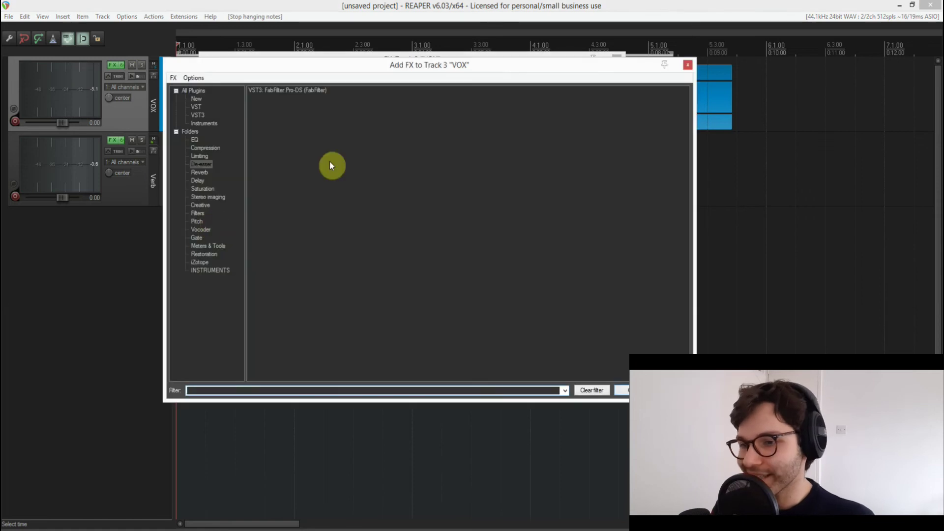
click(198, 239)
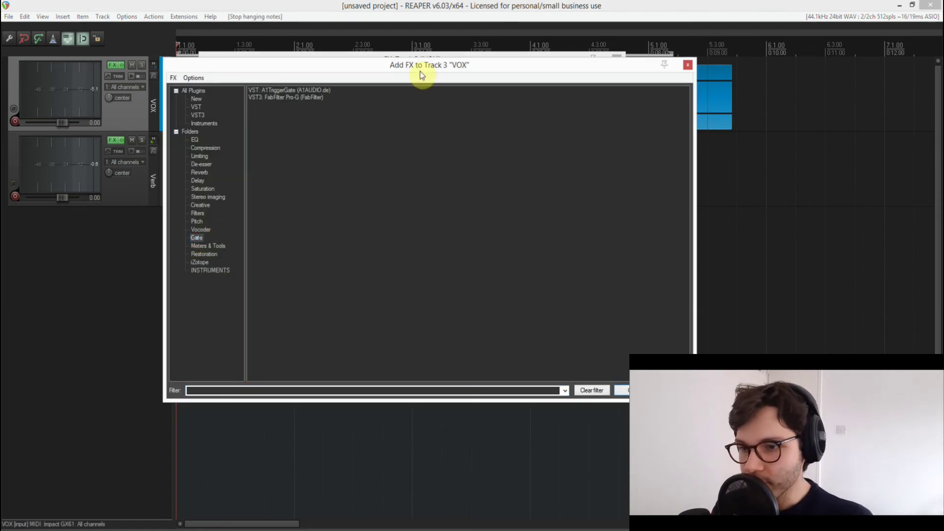
double_click(287, 99)
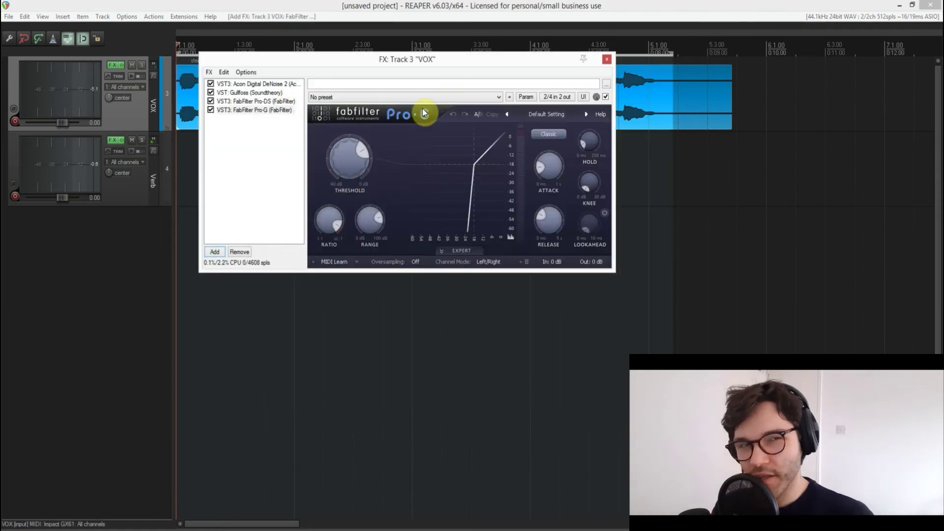
Step: Set Pro-G to Clean style with shorter attack and a threshold near -16.6 dB, then fine-tune it
key(space)
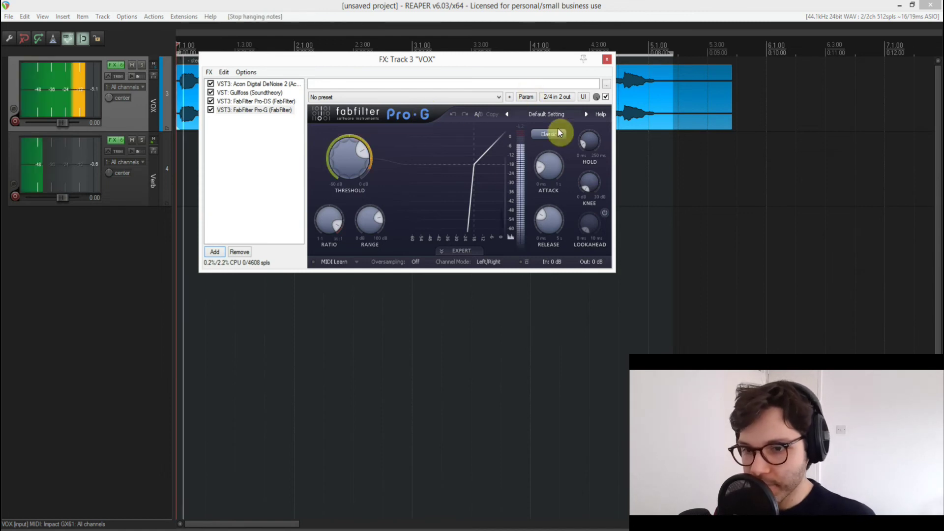
click(557, 132)
click(555, 163)
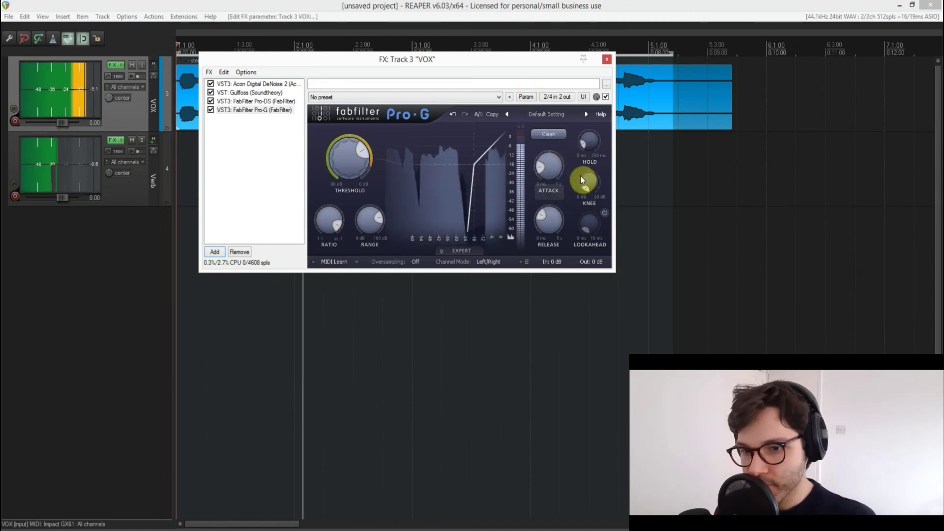
drag(550, 172, 564, 322)
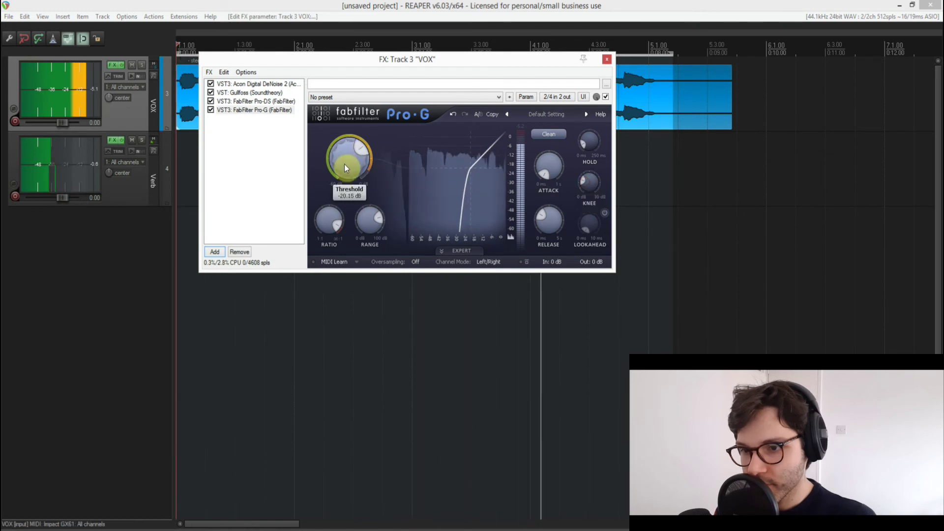
drag(346, 173, 338, 156)
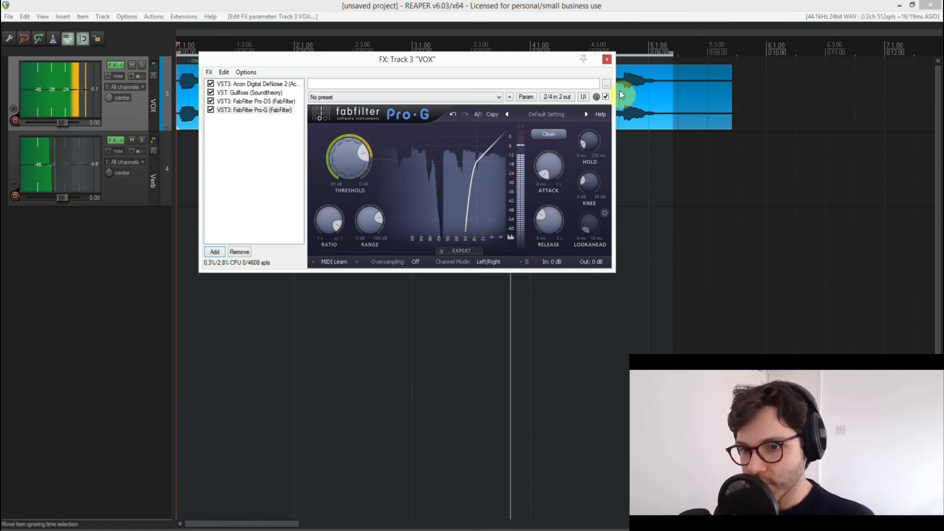
click(608, 59)
click(113, 64)
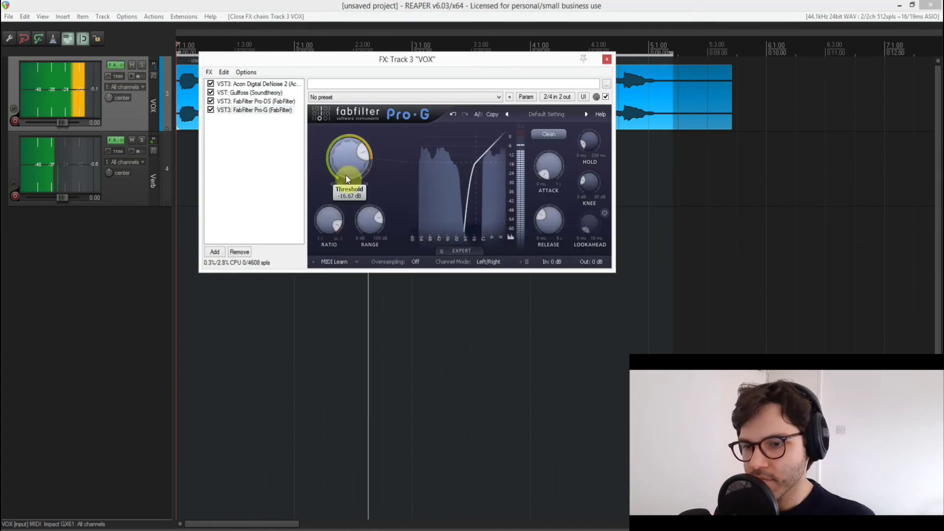
mouse_move(346, 175)
mouse_down()
mouse_move(346, 196)
mouse_move(343, 169)
mouse_move(343, 179)
mouse_up()
click(607, 59)
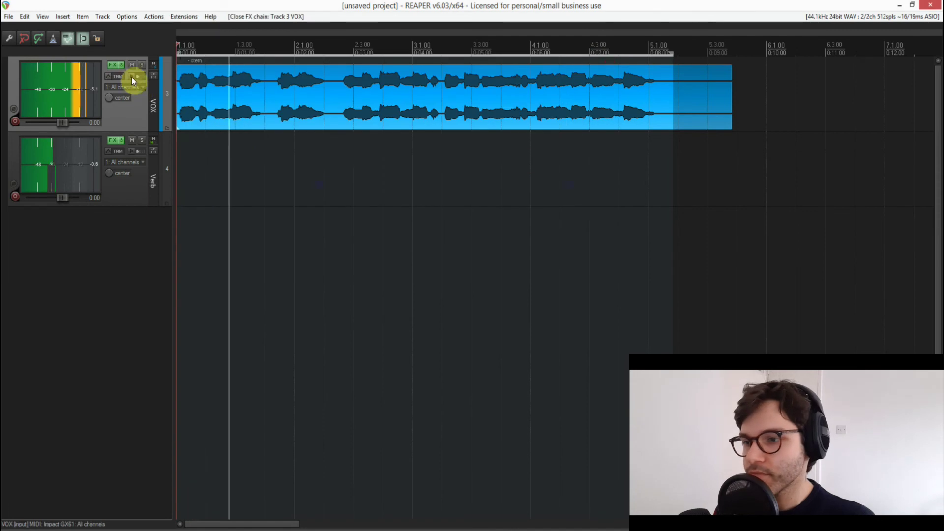
click(121, 64)
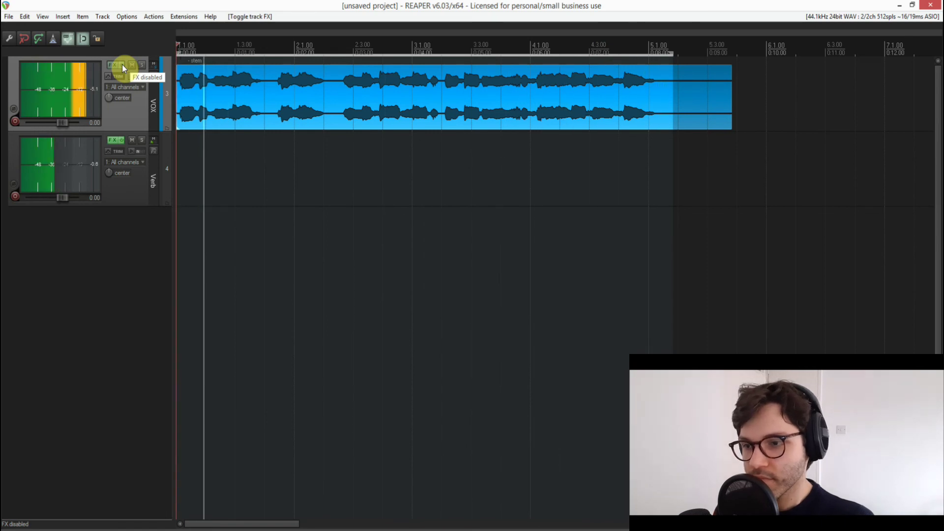
click(122, 64)
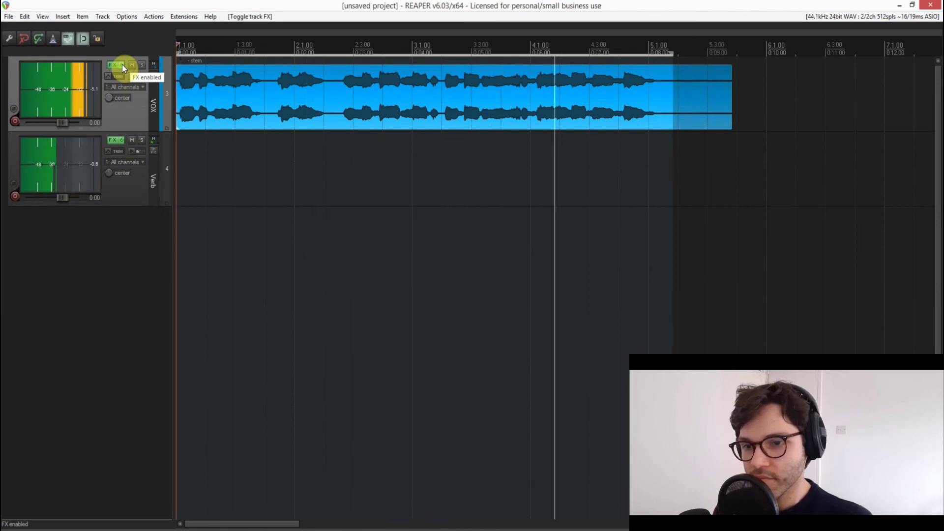
key(space)
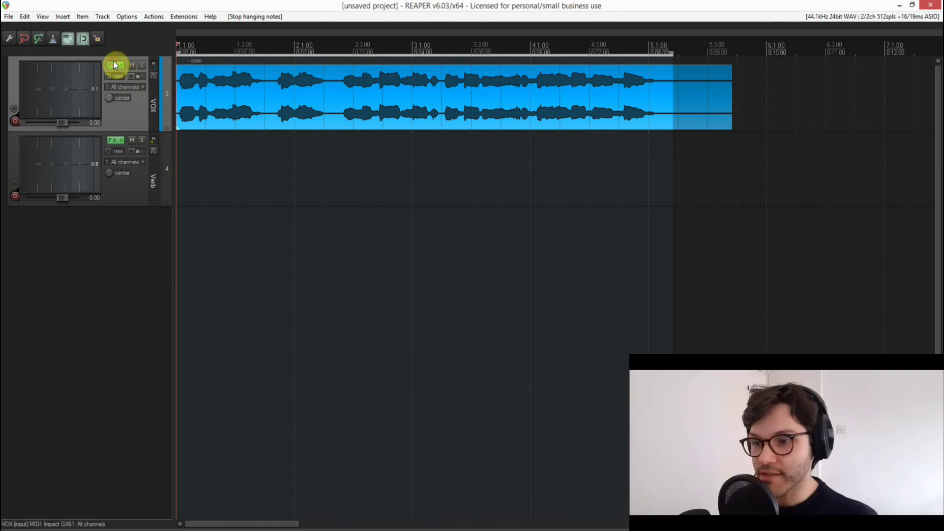
Step: Reopen the VOX FX chain and select Acon Digital DeNoise 2 to view its settings
click(113, 65)
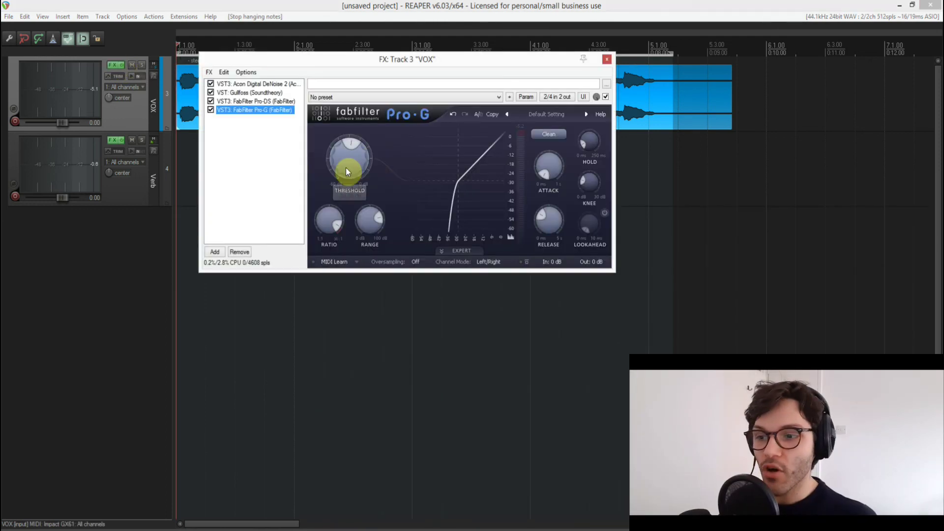
click(256, 83)
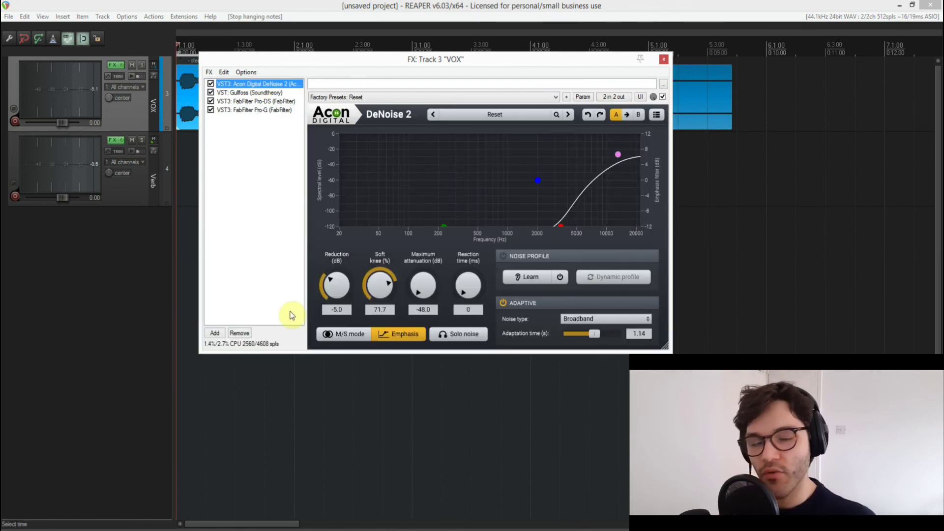